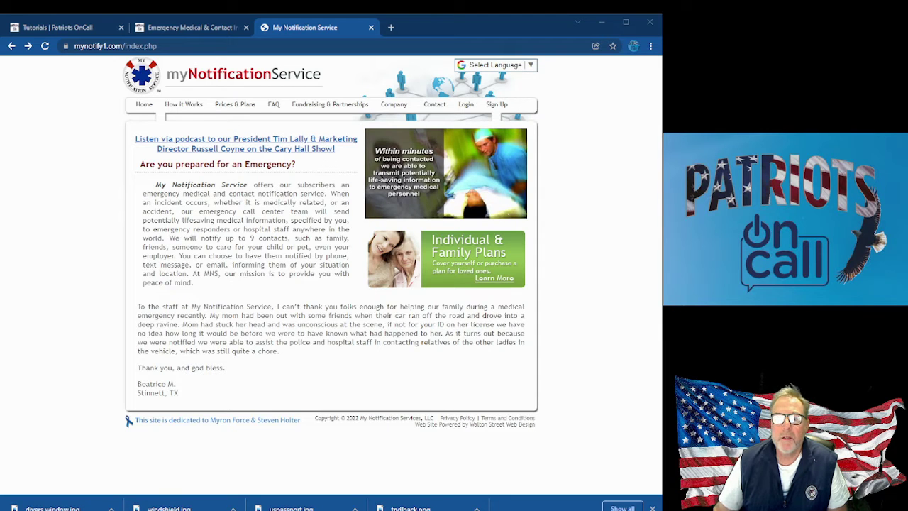
Step: Log in, look over Account Info and Medical Info, then bring up the nine-contact Notification Info list
click(465, 107)
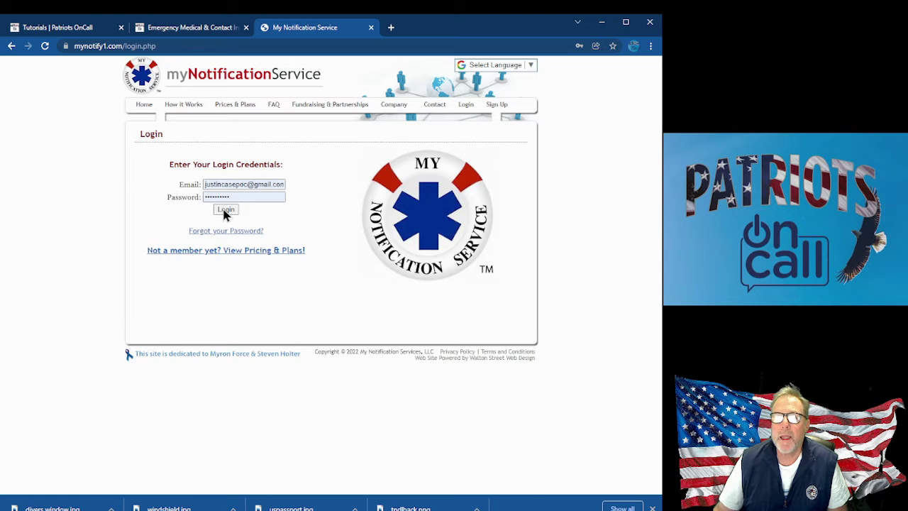
click(225, 210)
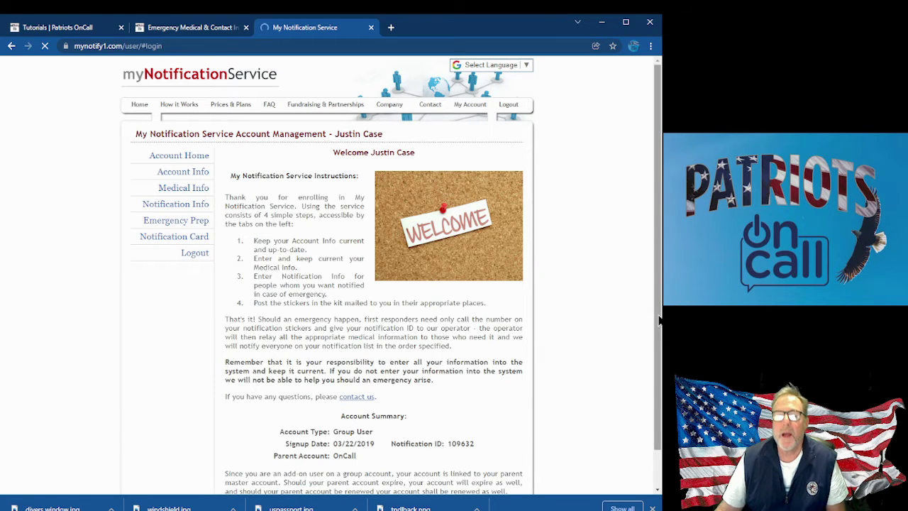
click(190, 171)
scroll(441, 258, down, 1)
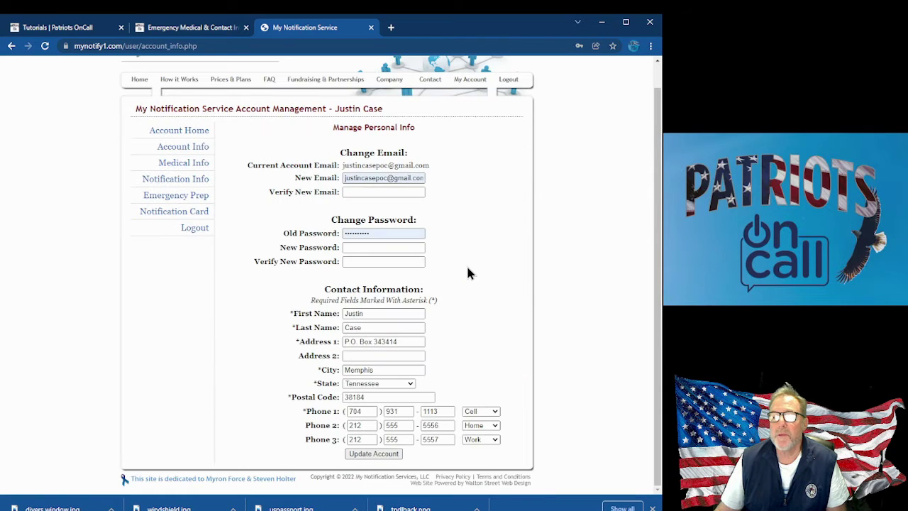
scroll(454, 261, up, 1)
click(183, 192)
click(187, 207)
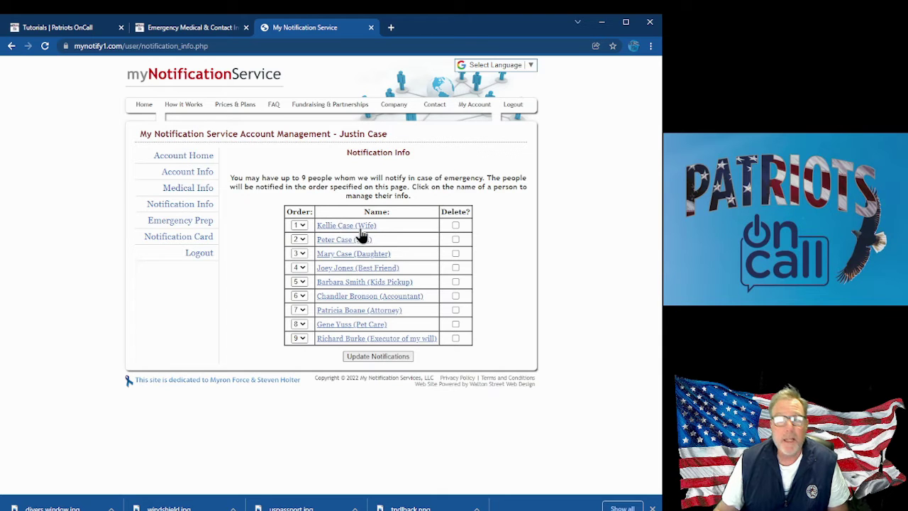
Step: Open the wife's contact record and enable notification by phone, text message and email
click(355, 227)
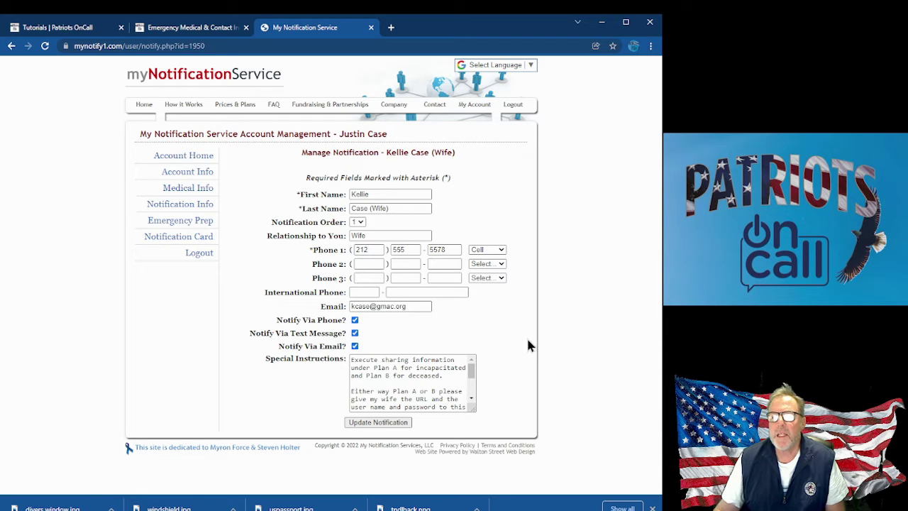
click(355, 332)
click(355, 320)
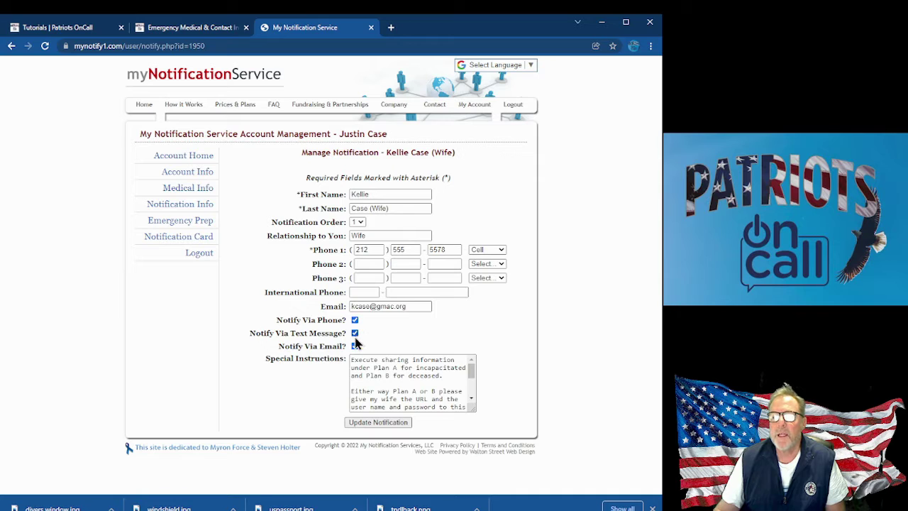
click(355, 332)
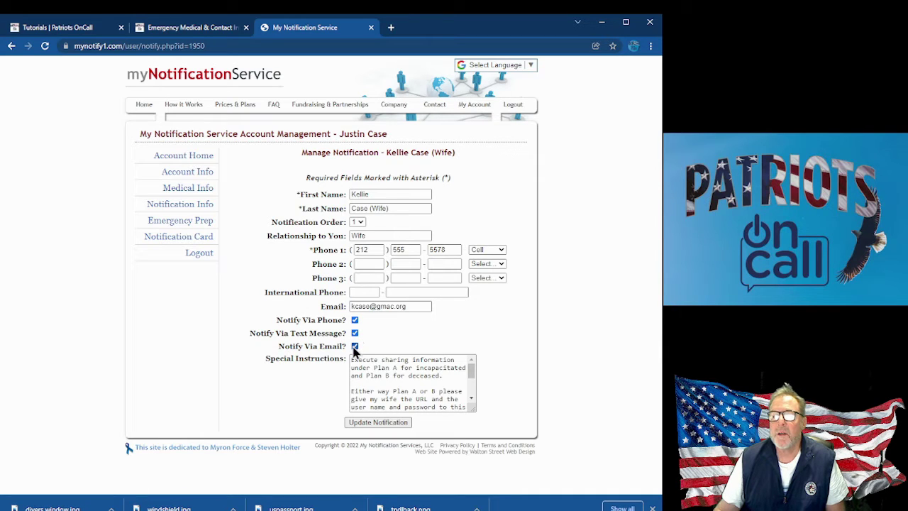
click(355, 347)
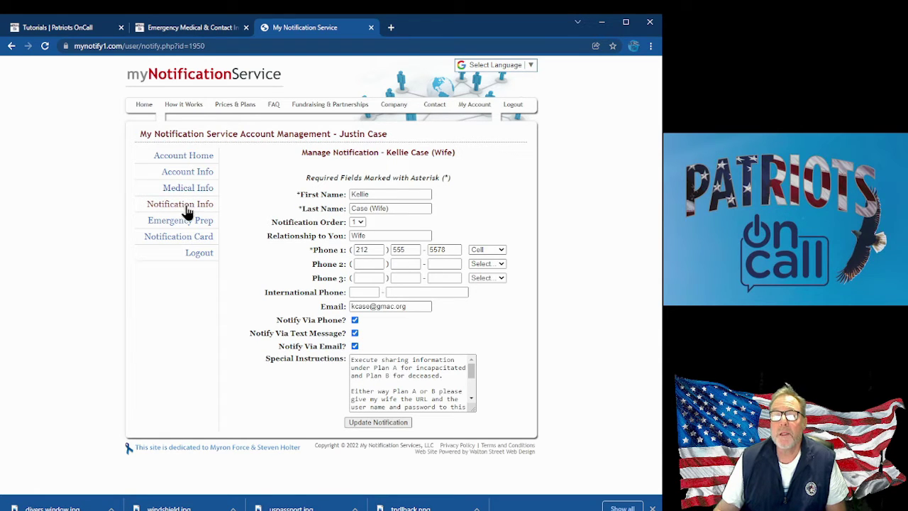
Step: Go back to the Notification Info page listing all nine emergency contacts
click(185, 206)
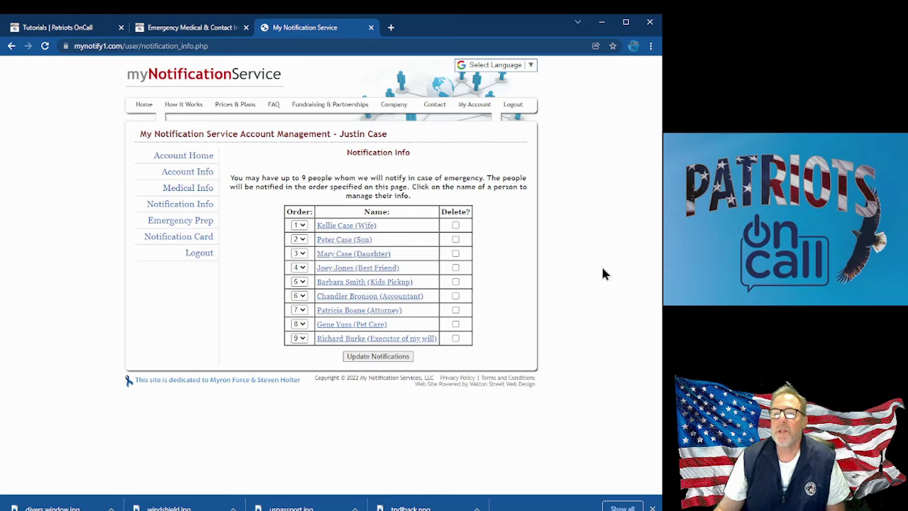
Step: Open the yellow Notification Card in a new tab and highlight its member code
click(180, 238)
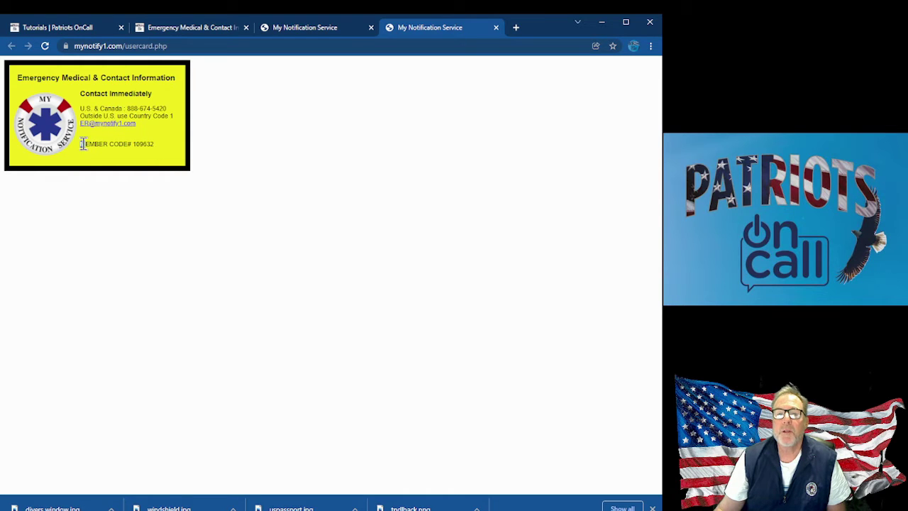
drag(82, 144, 267, 170)
click(267, 170)
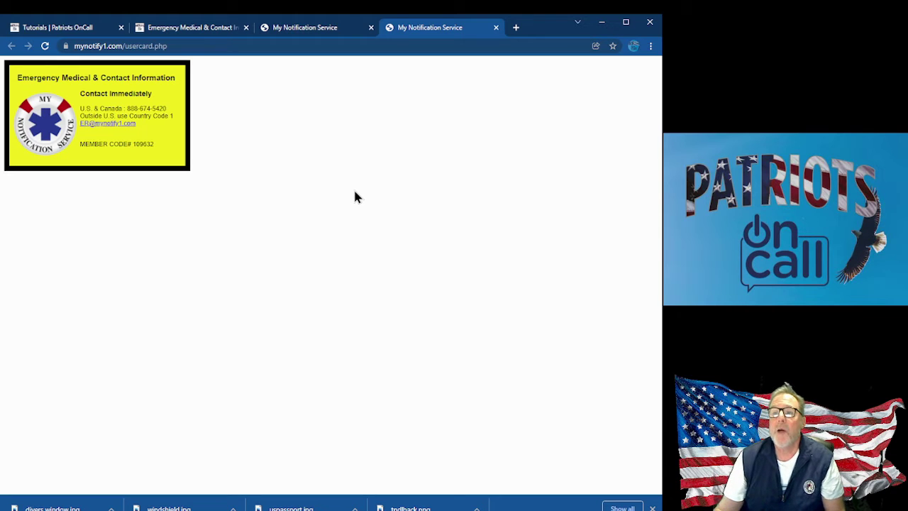
Step: On the Emergency Medical & Contact Information page, review driver license and passport sticker placements
click(188, 29)
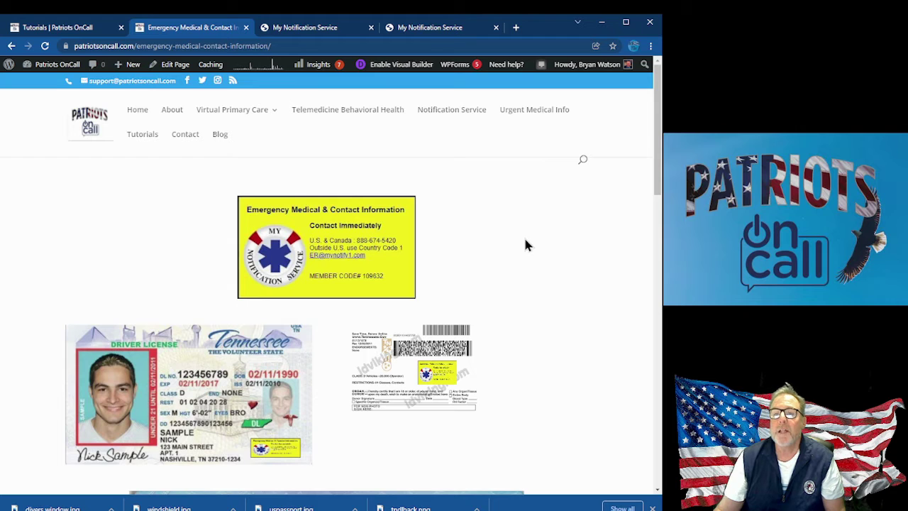
scroll(520, 242, down, 2)
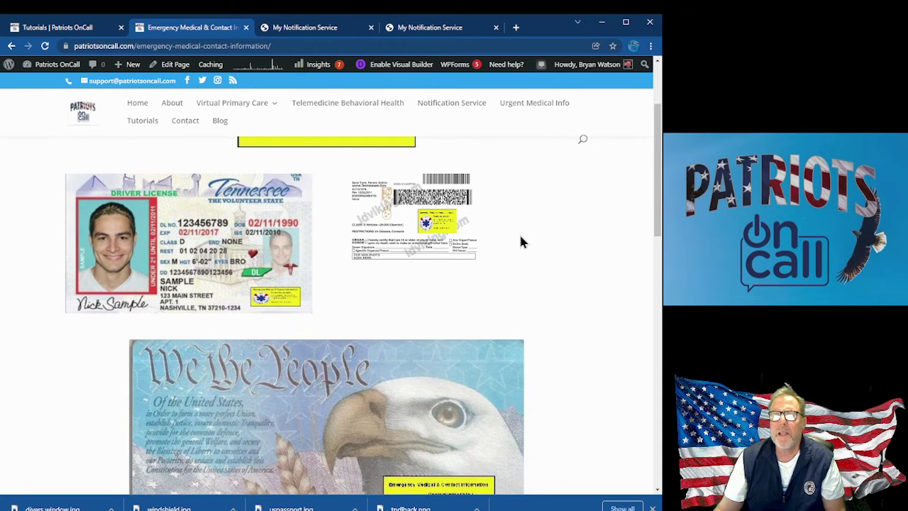
scroll(519, 233, up, 2)
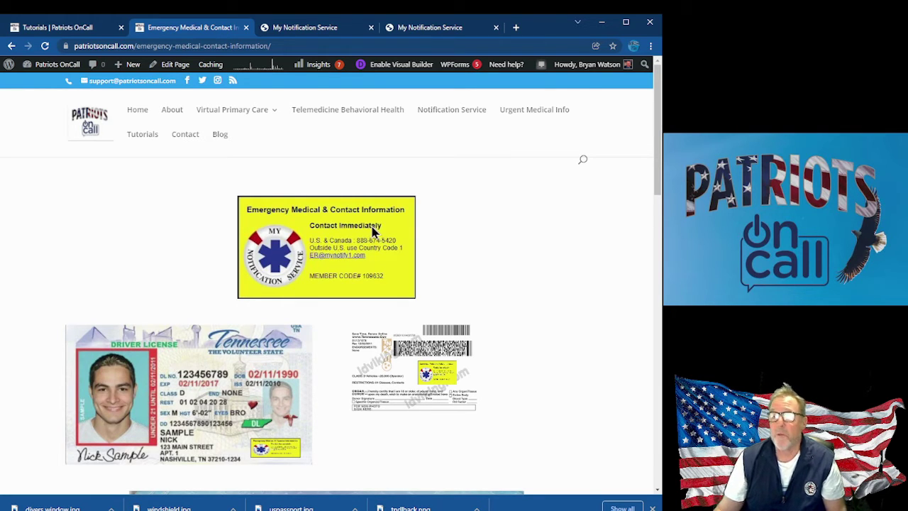
scroll(374, 231, down, 1)
scroll(487, 246, up, 1)
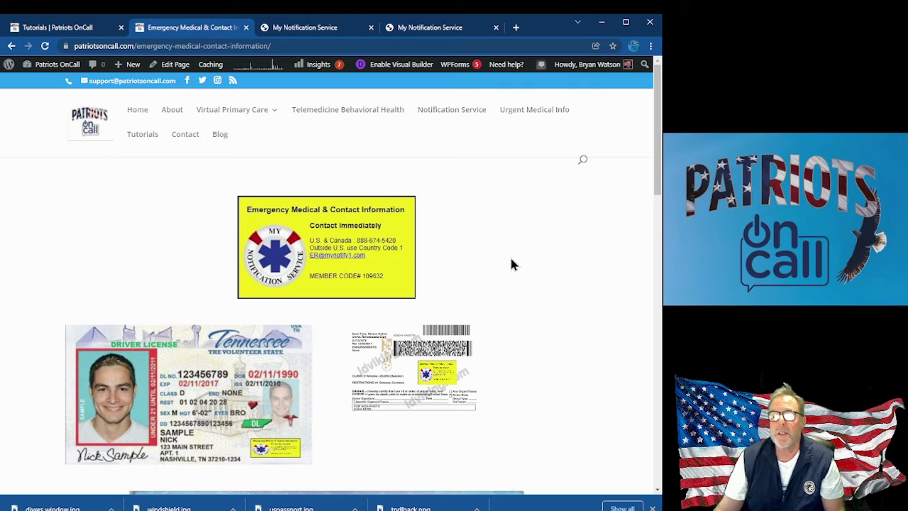
scroll(513, 262, down, 2)
scroll(513, 261, down, 2)
scroll(513, 261, up, 2)
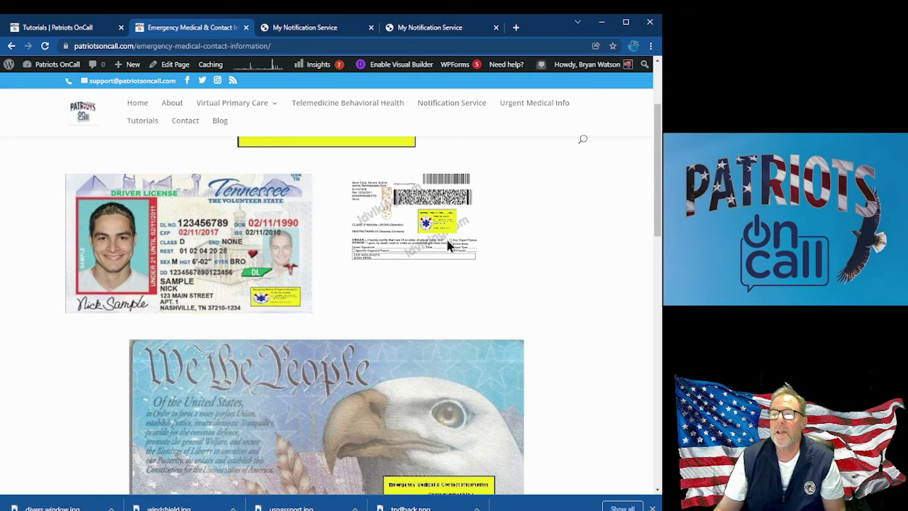
scroll(448, 245, up, 2)
scroll(458, 284, down, 2)
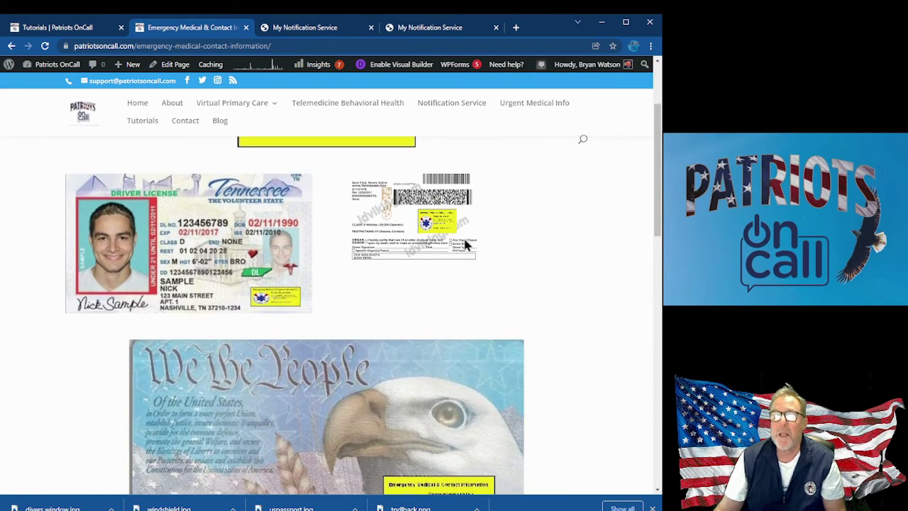
scroll(475, 249, down, 2)
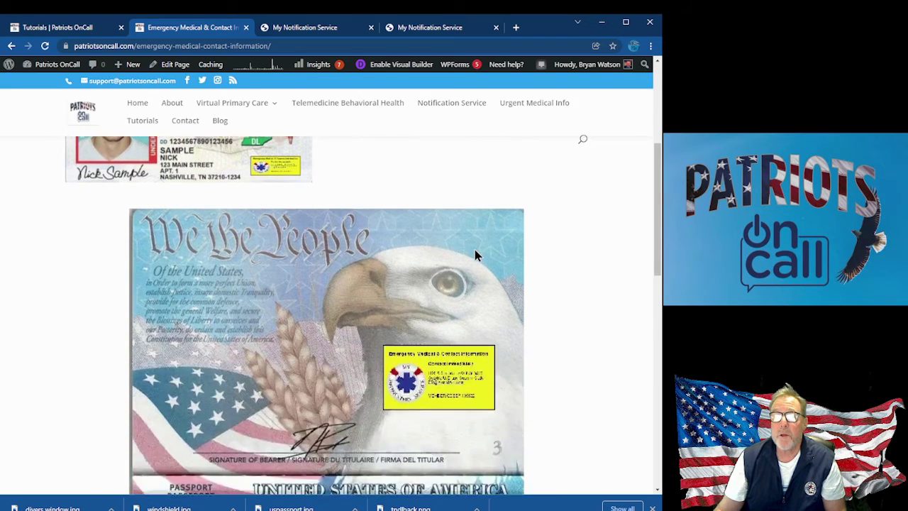
scroll(474, 249, down, 1)
scroll(417, 296, down, 2)
scroll(417, 297, up, 3)
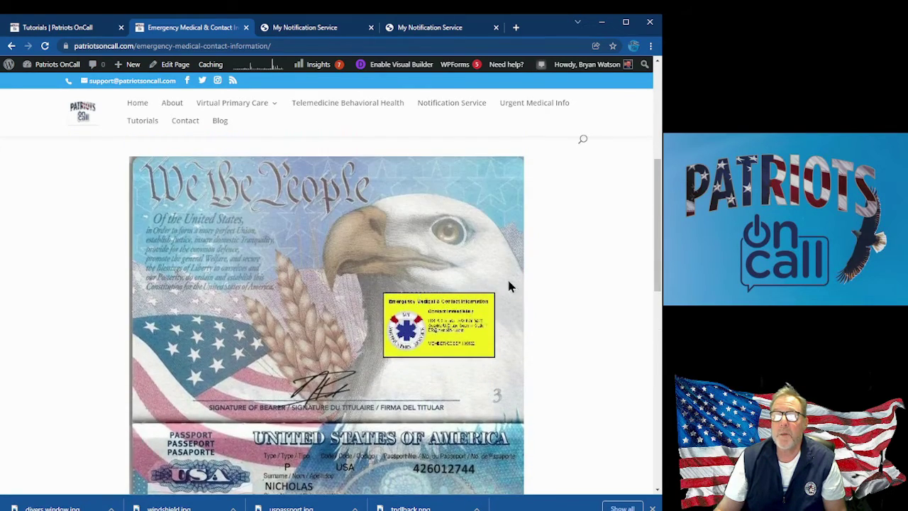
scroll(466, 277, down, 3)
scroll(474, 279, up, 2)
scroll(470, 276, up, 2)
scroll(468, 277, up, 1)
scroll(468, 284, up, 1)
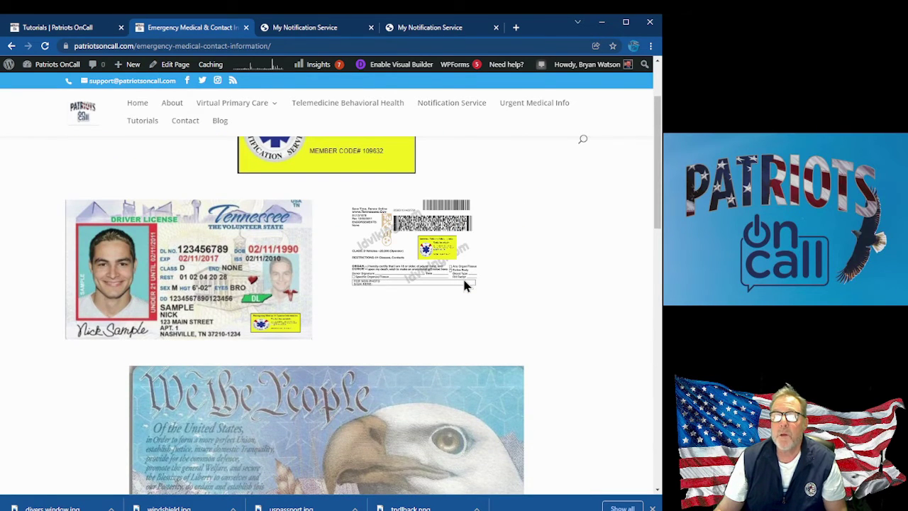
scroll(465, 284, up, 1)
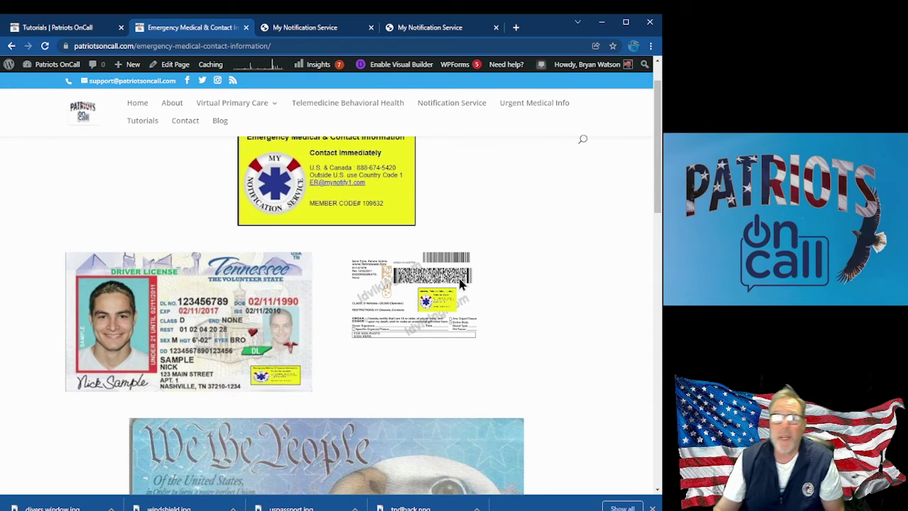
scroll(454, 274, up, 1)
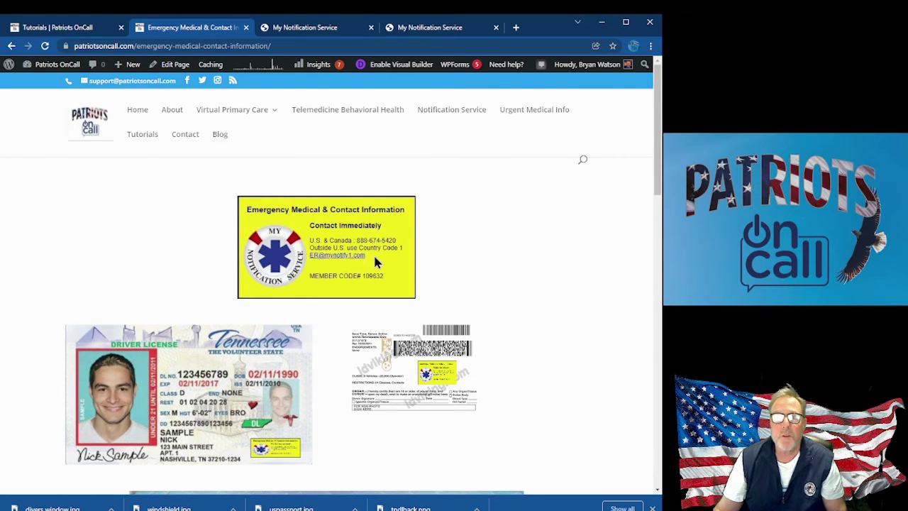
scroll(373, 259, down, 2)
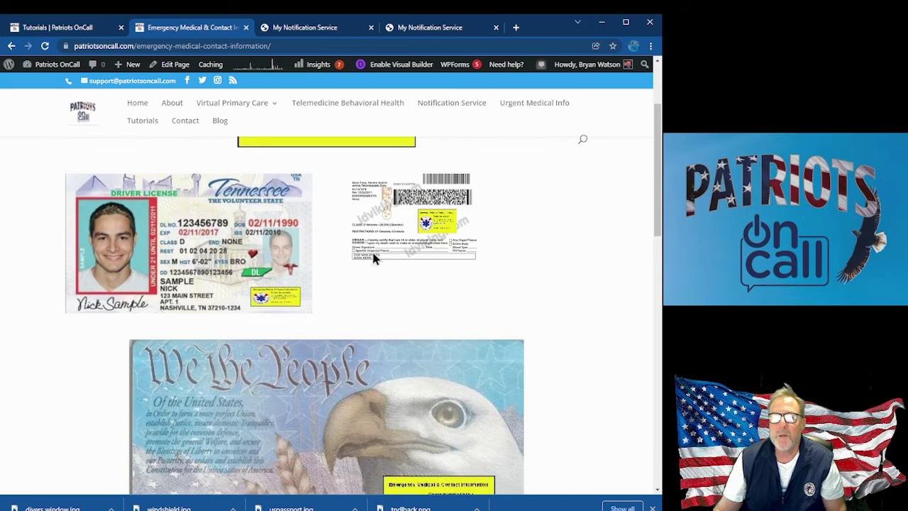
scroll(374, 259, up, 2)
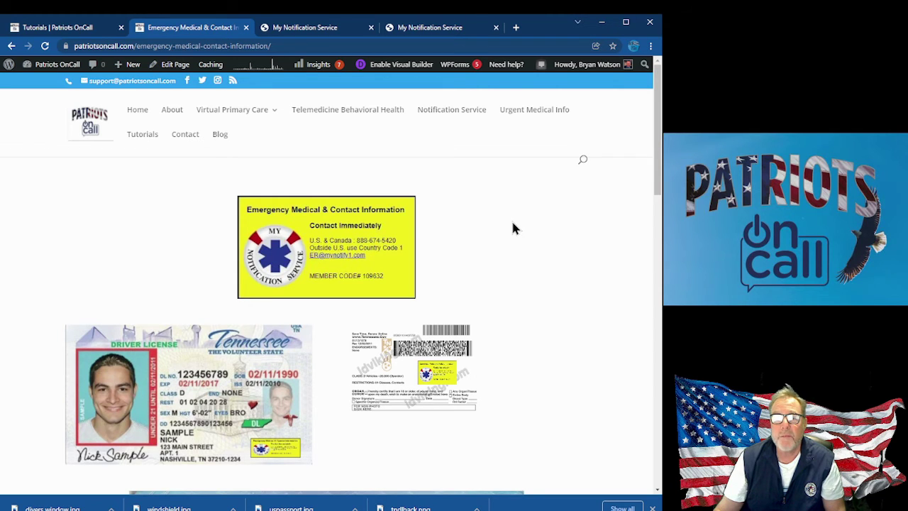
scroll(512, 222, down, 2)
scroll(512, 222, down, 3)
scroll(514, 224, down, 2)
scroll(513, 225, down, 3)
scroll(514, 225, down, 2)
scroll(514, 225, down, 1)
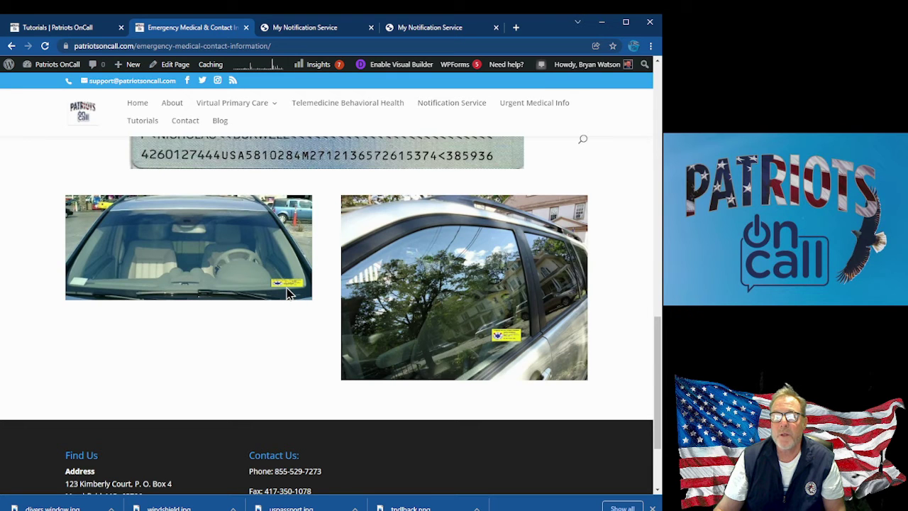
scroll(286, 291, down, 1)
scroll(209, 224, up, 2)
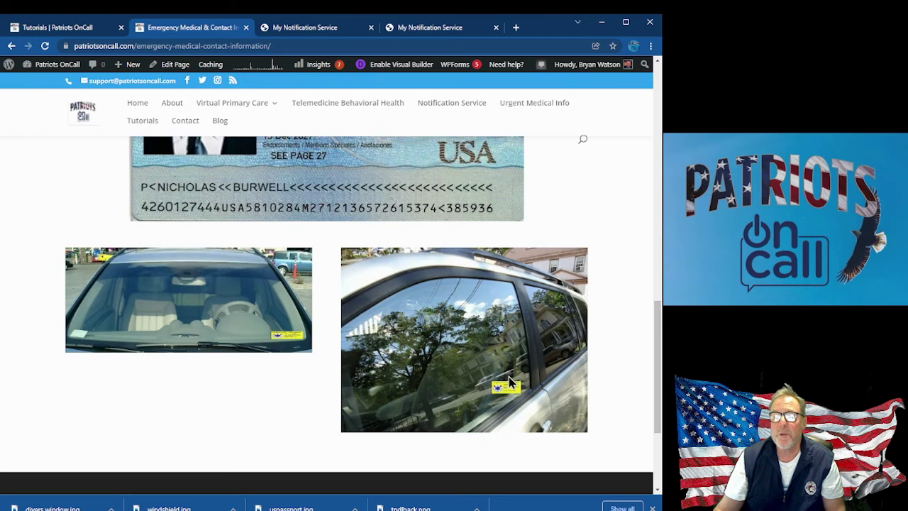
scroll(508, 383, up, 3)
scroll(507, 379, up, 3)
scroll(505, 379, up, 3)
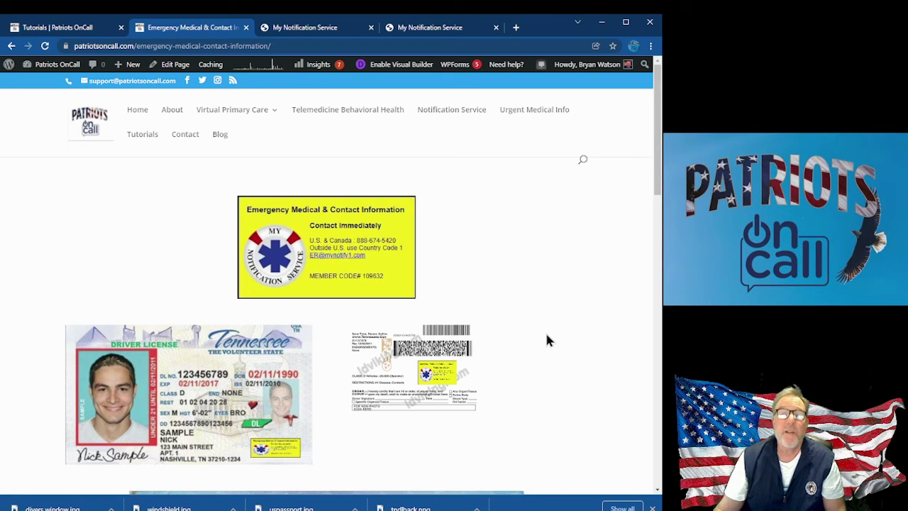
scroll(384, 265, down, 2)
scroll(381, 266, up, 2)
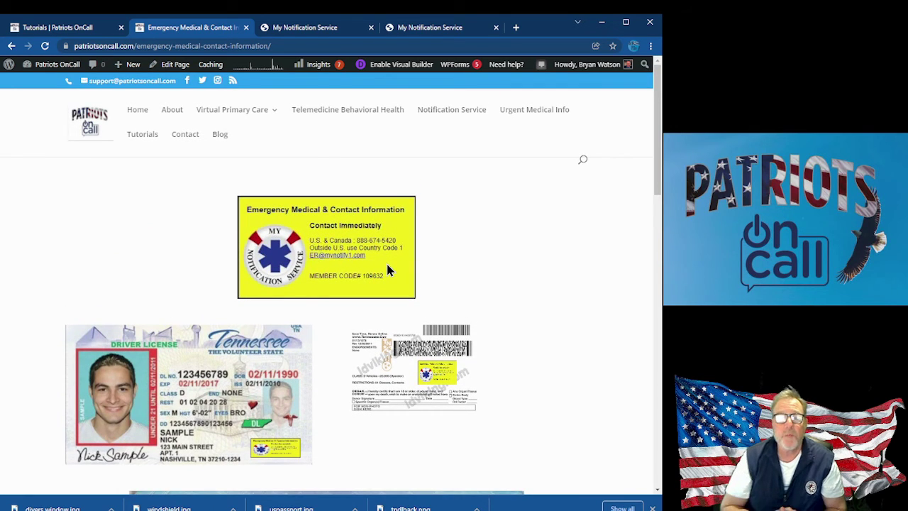
Step: Load the patriotsoncall.com home page in a new browser tab
click(517, 28)
text(patriotsoncall.com)
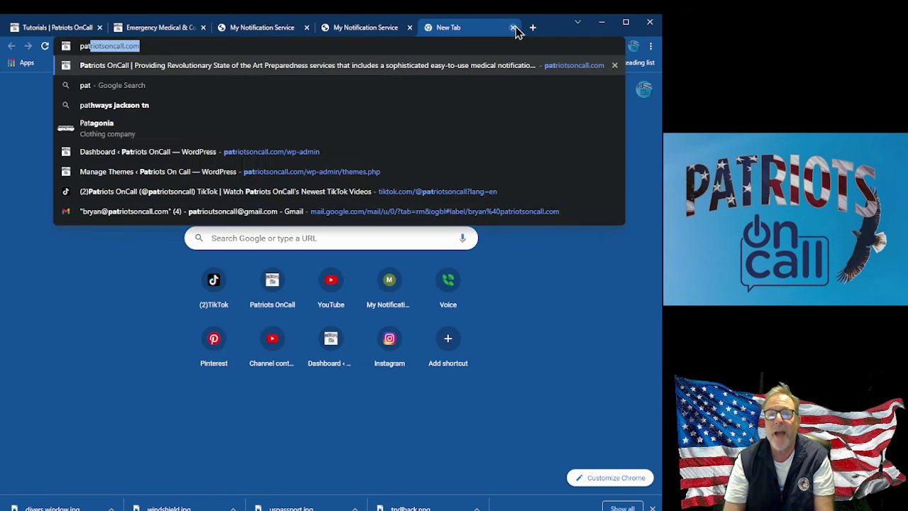
key(Return)
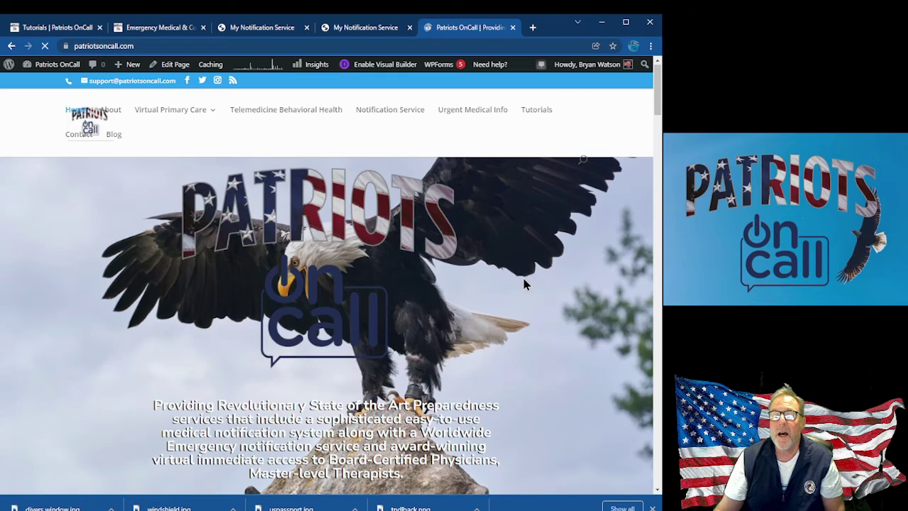
Step: Scroll to the Patriot Package ($39.95 yearly) and Freedom Package plans, then back up
scroll(524, 281, down, 5)
scroll(524, 280, down, 5)
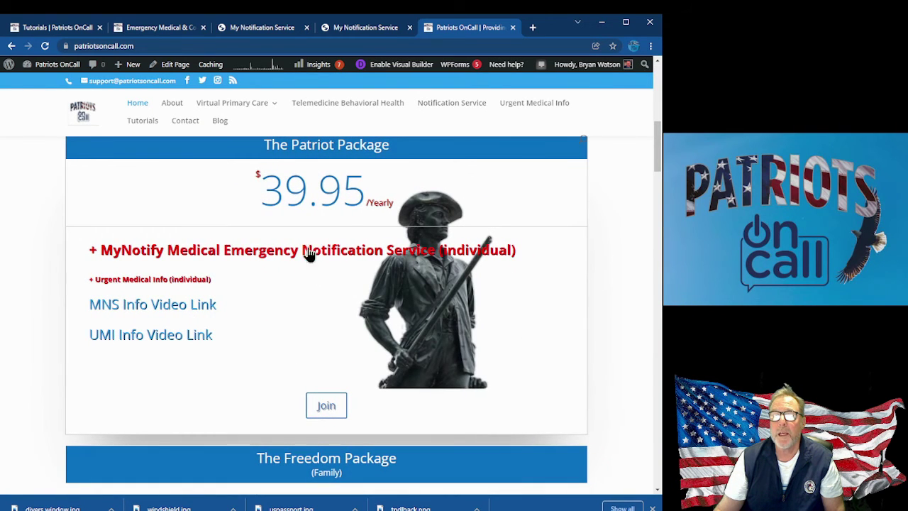
scroll(465, 266, down, 1)
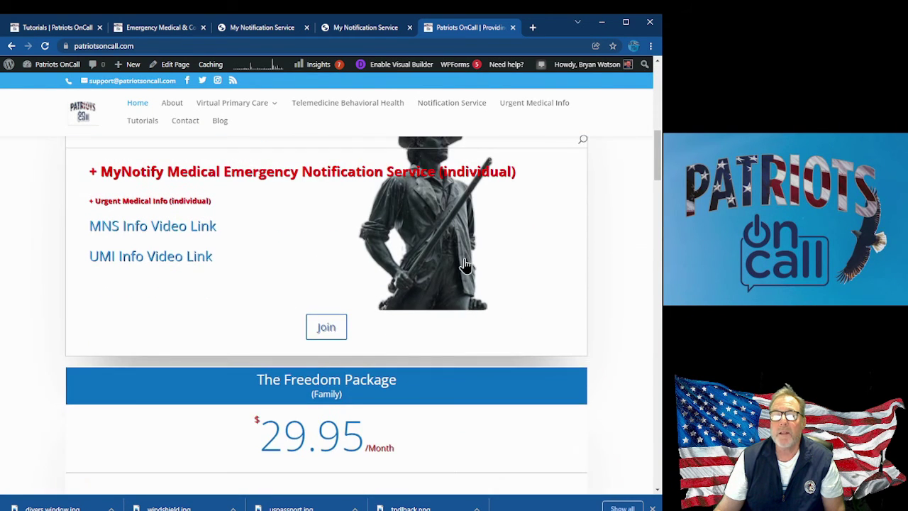
scroll(465, 266, up, 2)
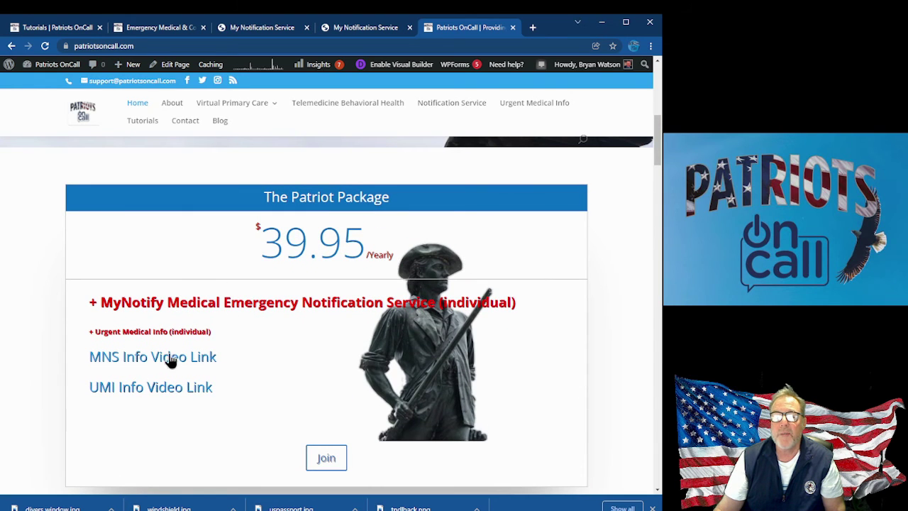
scroll(399, 383, up, 10)
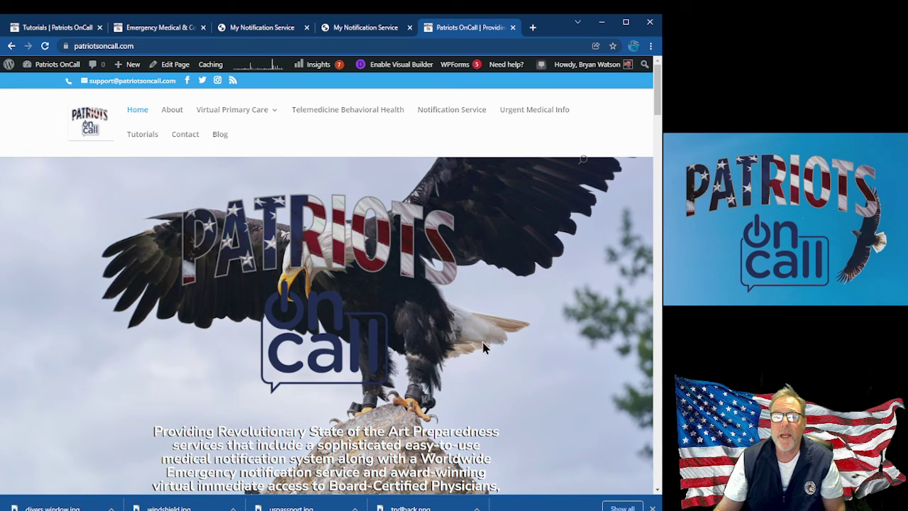
scroll(483, 348, down, 2)
scroll(483, 348, down, 4)
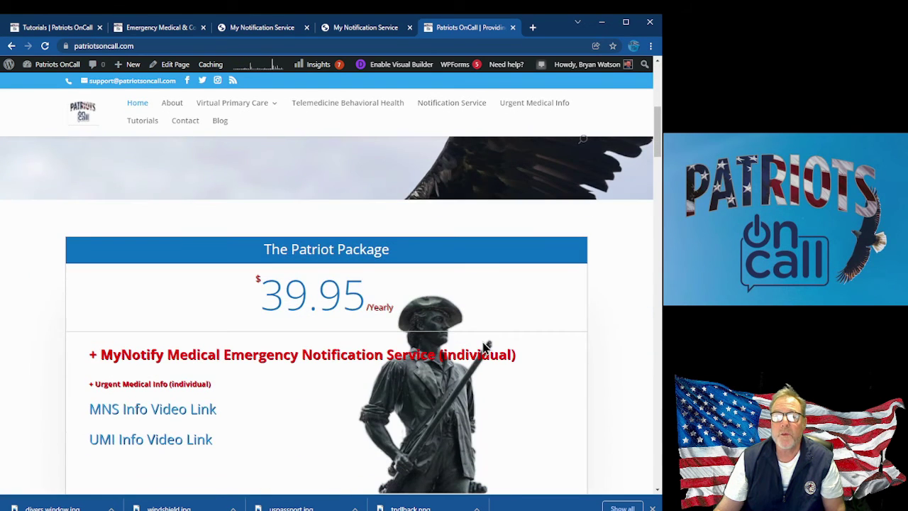
scroll(486, 348, down, 4)
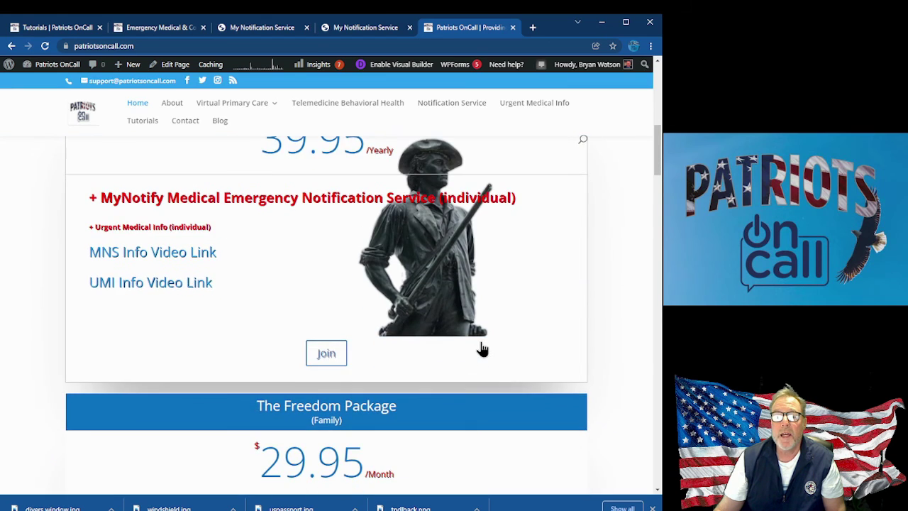
scroll(483, 348, down, 2)
scroll(479, 347, up, 2)
scroll(469, 348, up, 10)
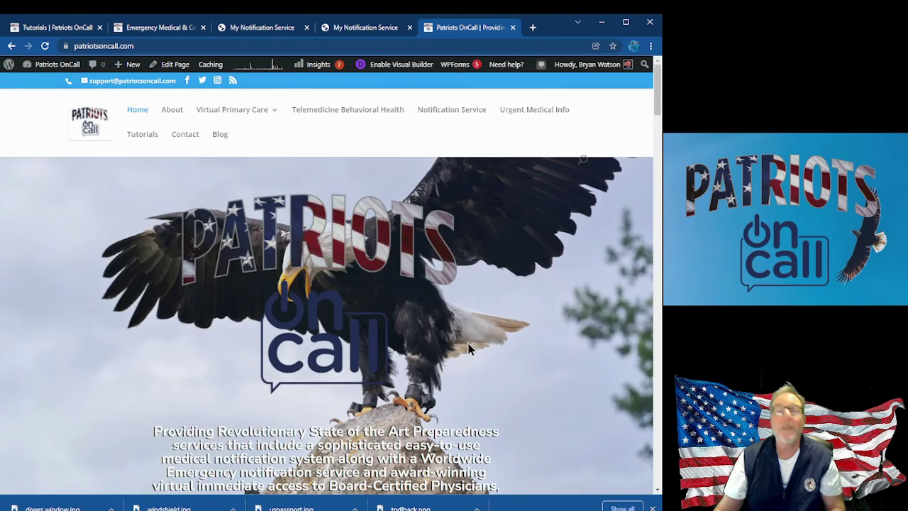